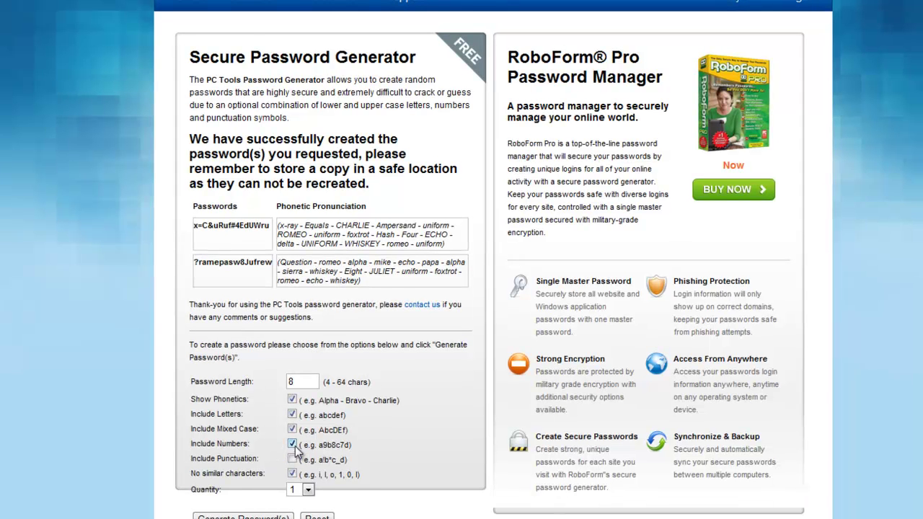
Generate a 7-character mixed-case password with the number and no-similar-characters options turned off, and highlight the generated password
click(292, 444)
click(292, 473)
drag(313, 387, 214, 400)
text(7)
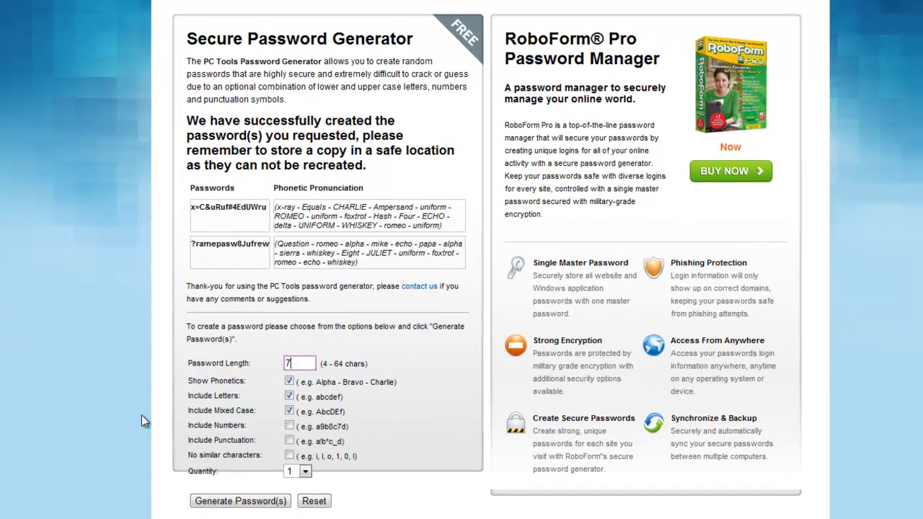
click(202, 507)
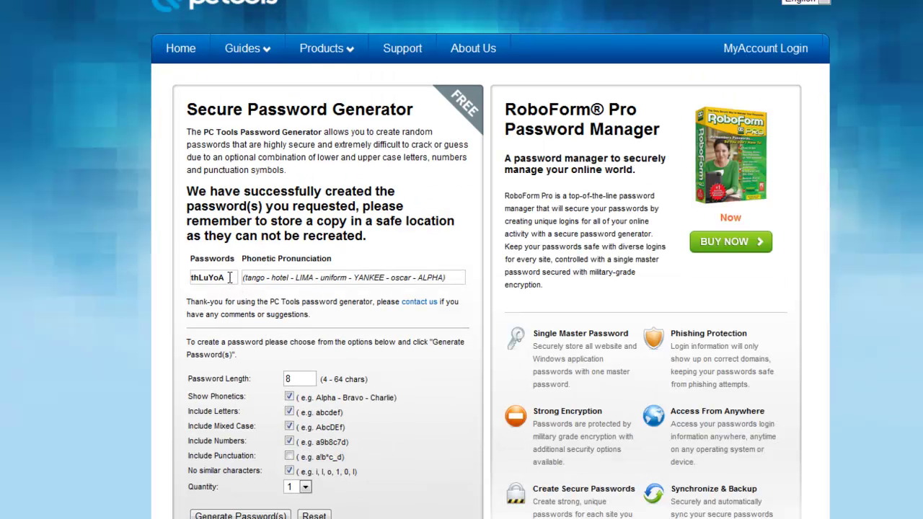
drag(229, 277, 190, 279)
Generate a 48-character password with punctuation included alongside mixed-case letters and numbers
scroll(459, 343, down, 2)
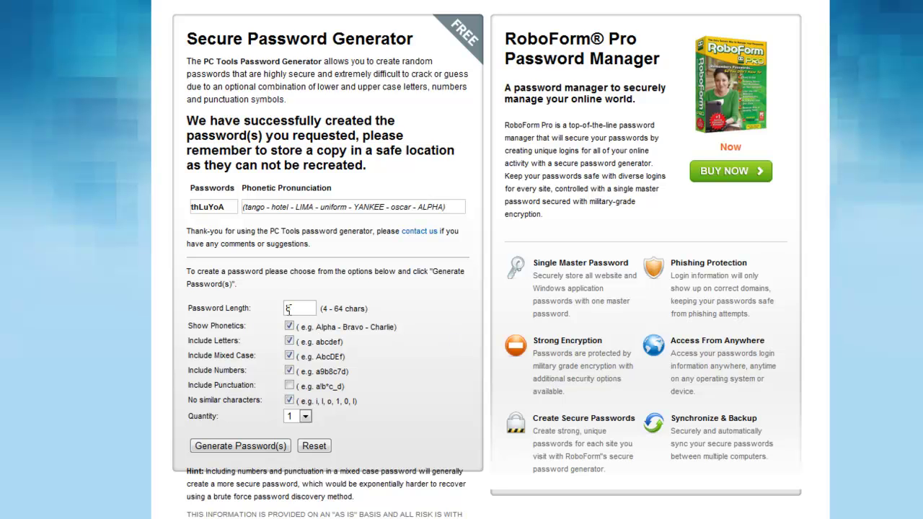
click(287, 309)
text(48)
click(452, 374)
click(289, 385)
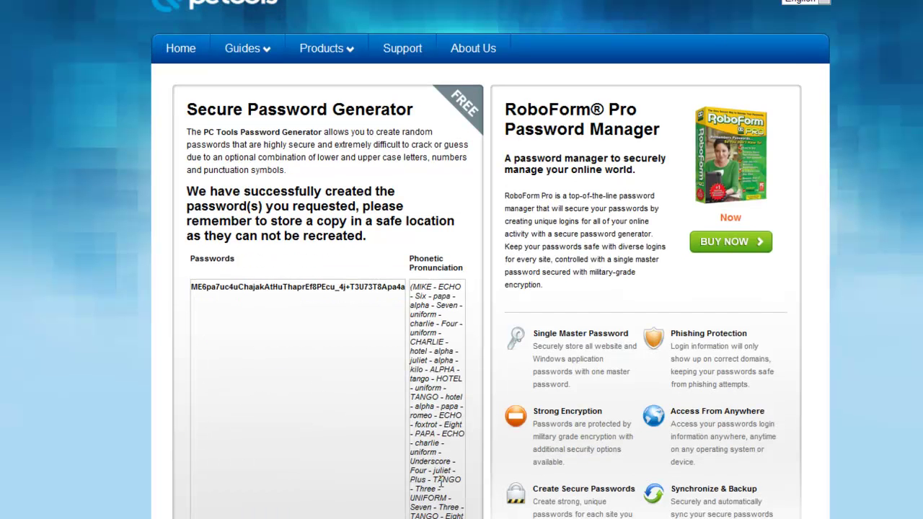
Examine the full length of the generated password by highlighting it in the results
drag(194, 290, 391, 289)
click(379, 278)
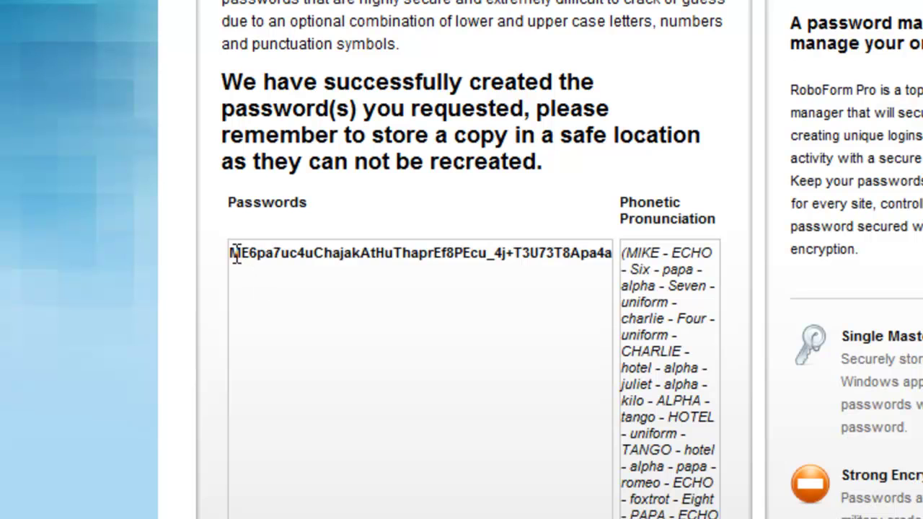
drag(232, 254, 582, 258)
click(589, 295)
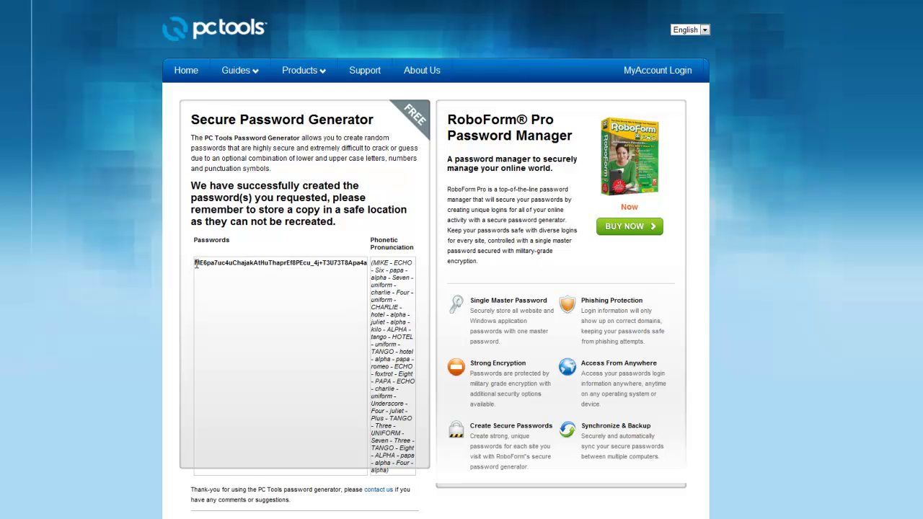
drag(194, 264, 219, 281)
click(365, 265)
click(219, 280)
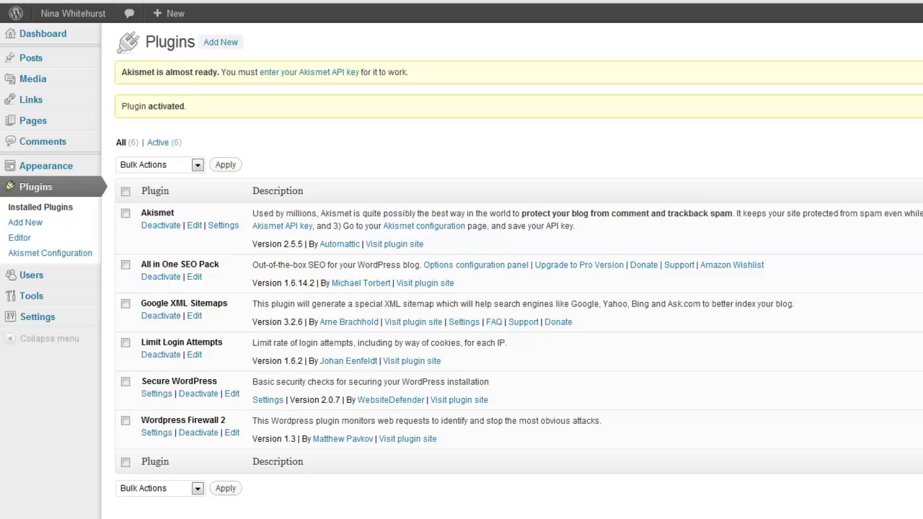
Bring up the Notepad list of plugin names, and search the WordPress plugin directory for Limit Login Attempts
key(alt+Tab)
drag(800, 159, 459, 230)
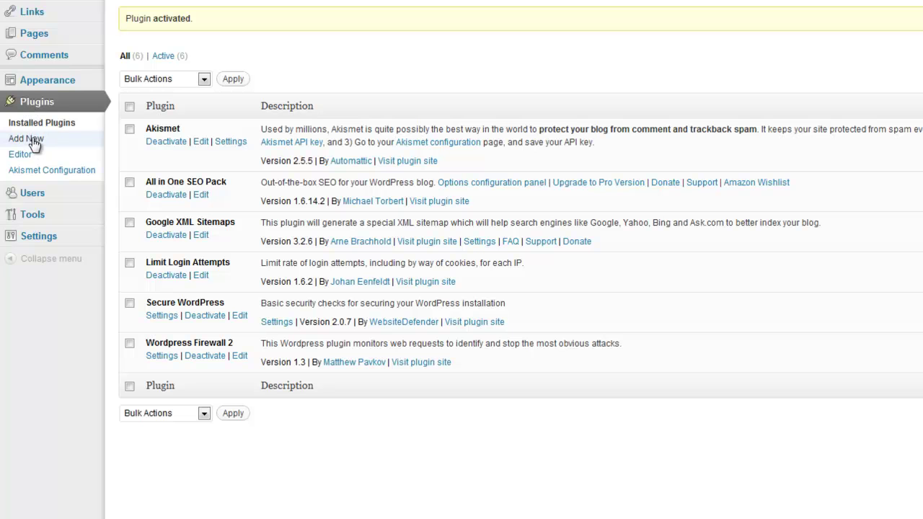
click(33, 139)
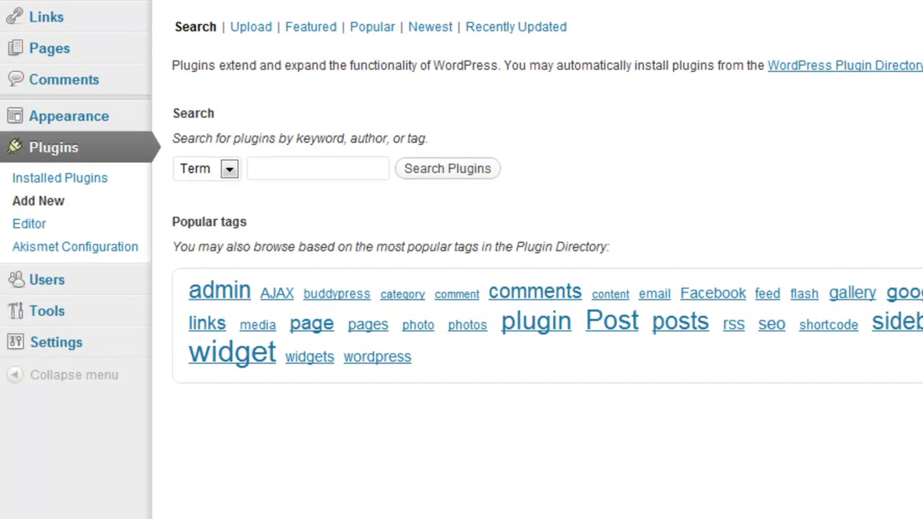
click(300, 173)
text(Limit Login Attempts)
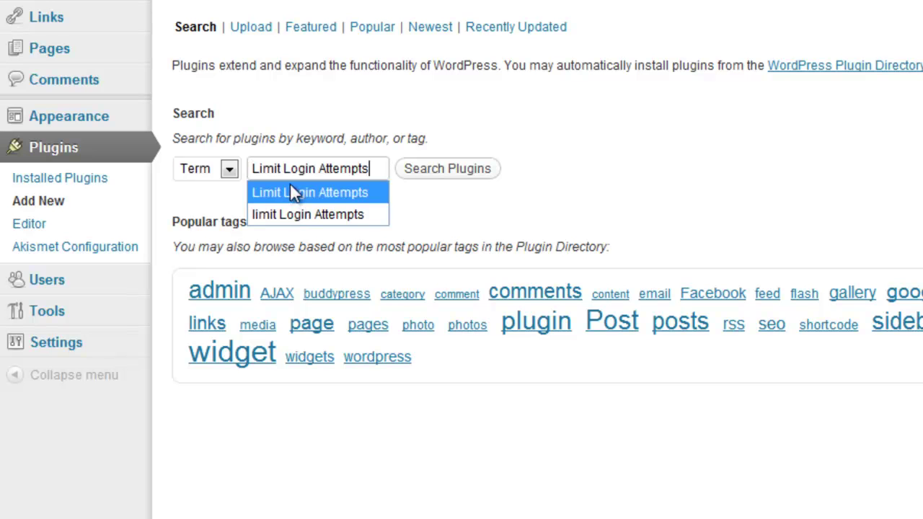
click(429, 175)
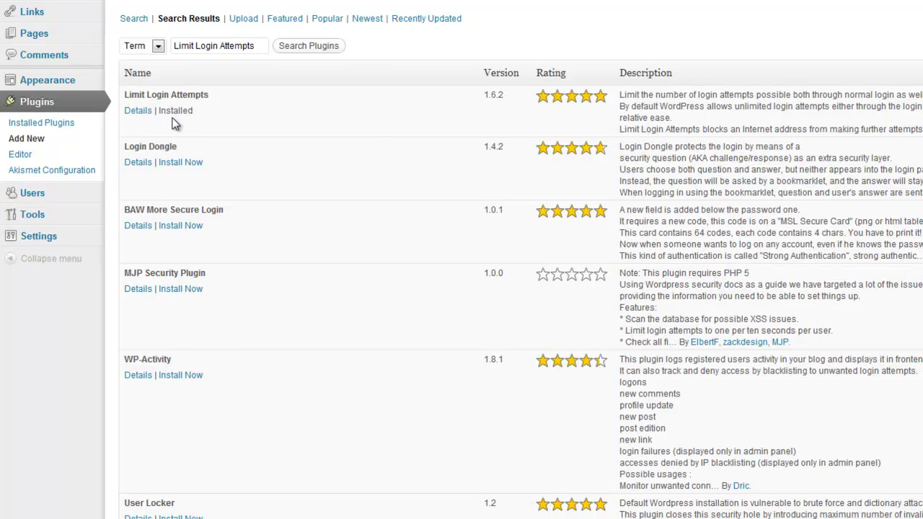
mouse_move(181, 116)
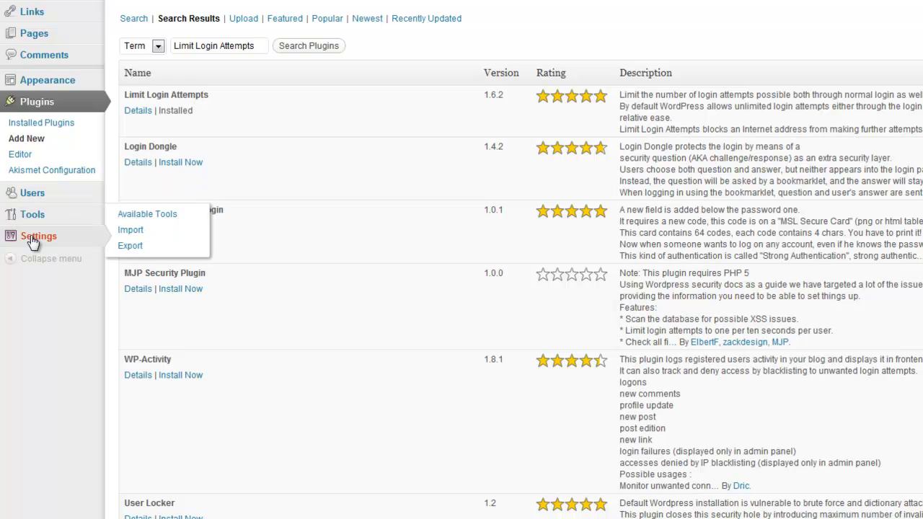
Open the Limit Login Attempts settings, and search the plugin directory for Secure WordPress
mouse_move(35, 237)
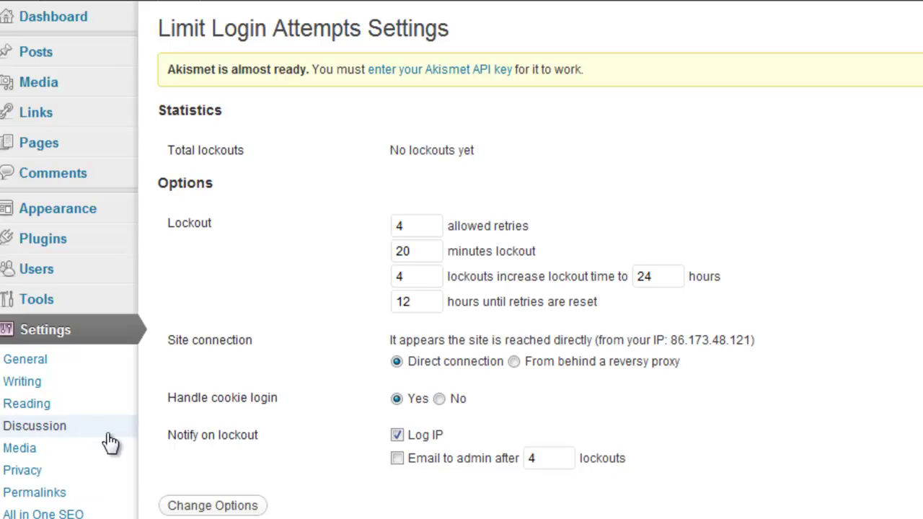
mouse_move(63, 242)
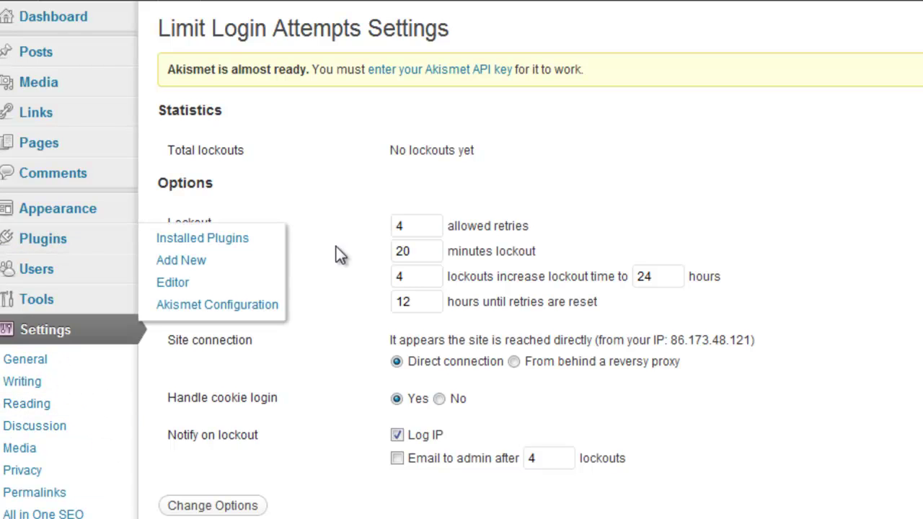
click(202, 264)
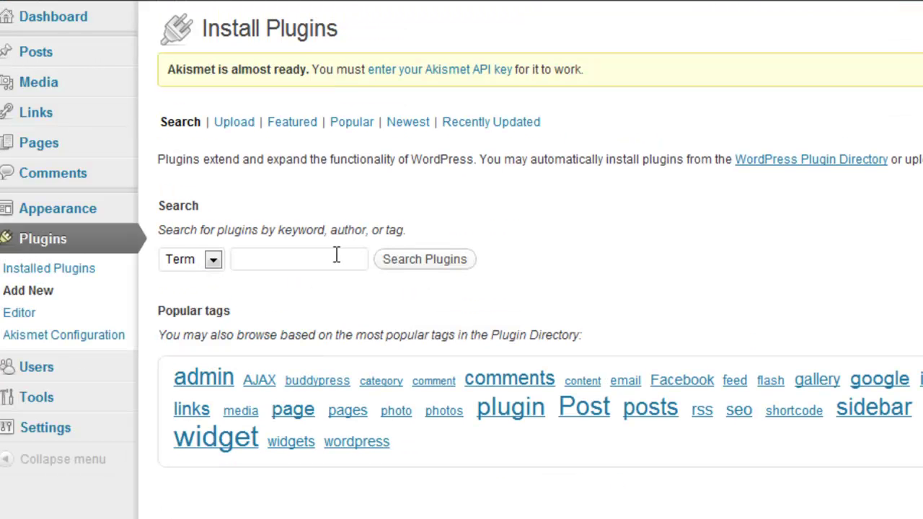
click(336, 259)
text(Secure WordPress)
click(431, 261)
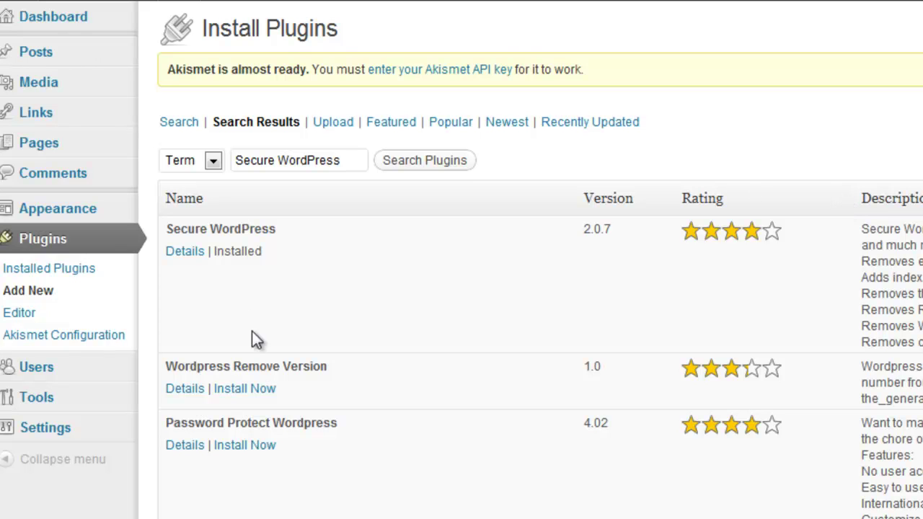
click(245, 445)
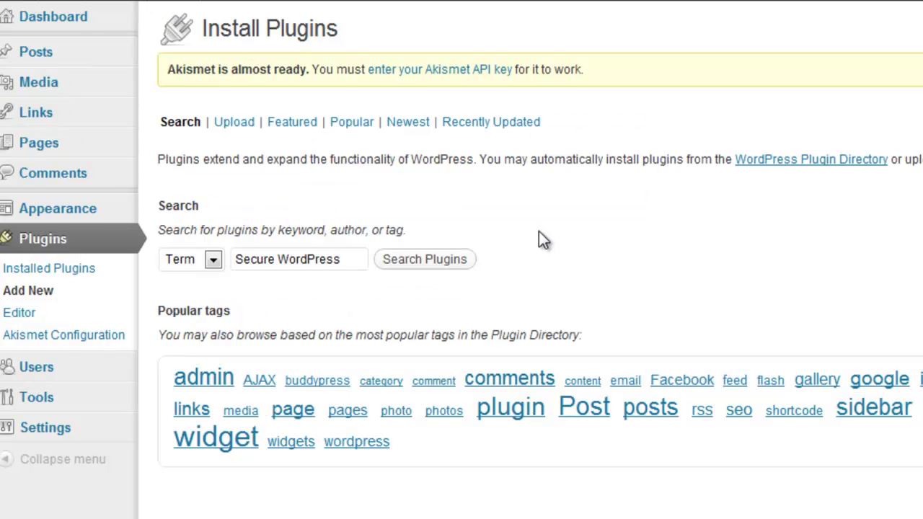
Search the plugin directory for Wordpress Firewall 2
triple_click(364, 160)
text(W)
key(Down)
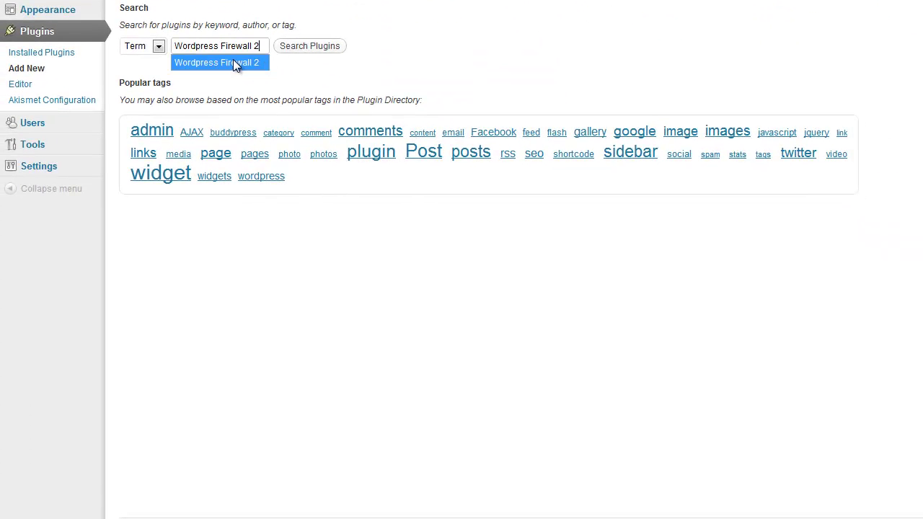
click(296, 47)
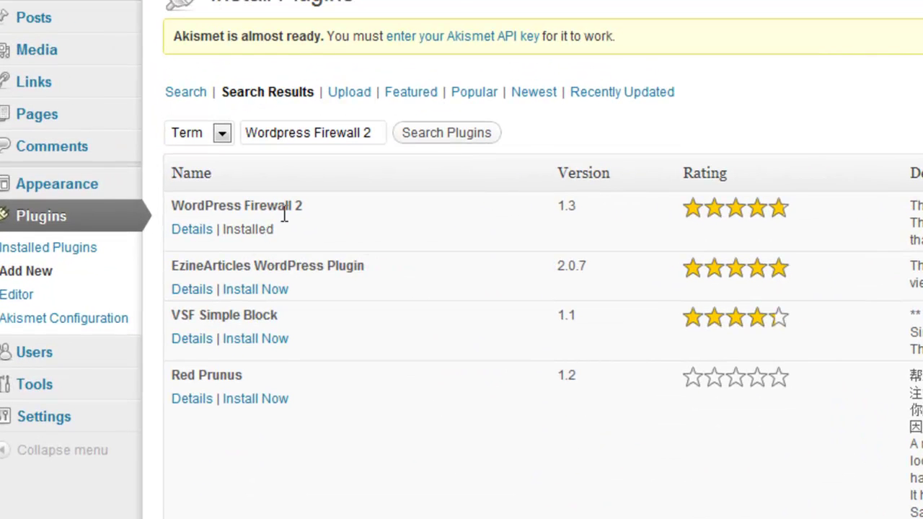
mouse_move(263, 225)
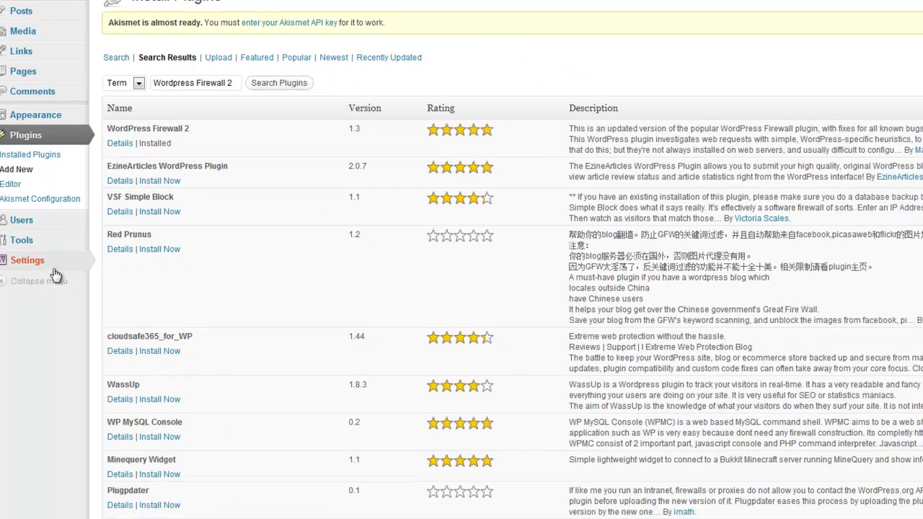
Open the Firewall plugin's settings and review its security filter, e-mail and whitelist options
mouse_move(72, 430)
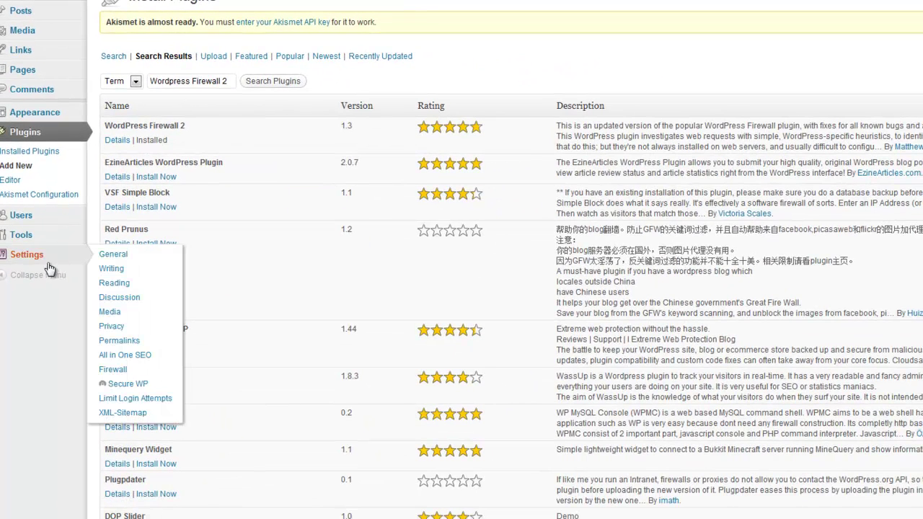
click(115, 371)
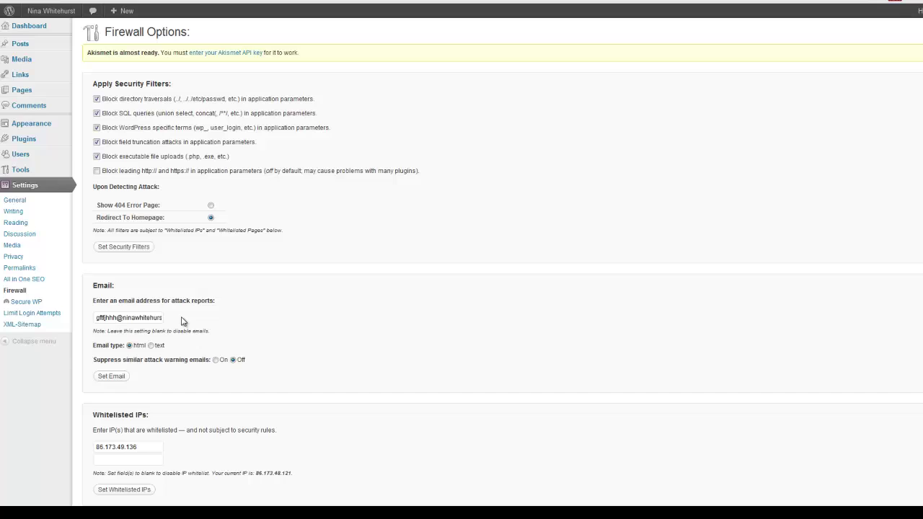
scroll(346, 316, down, 3)
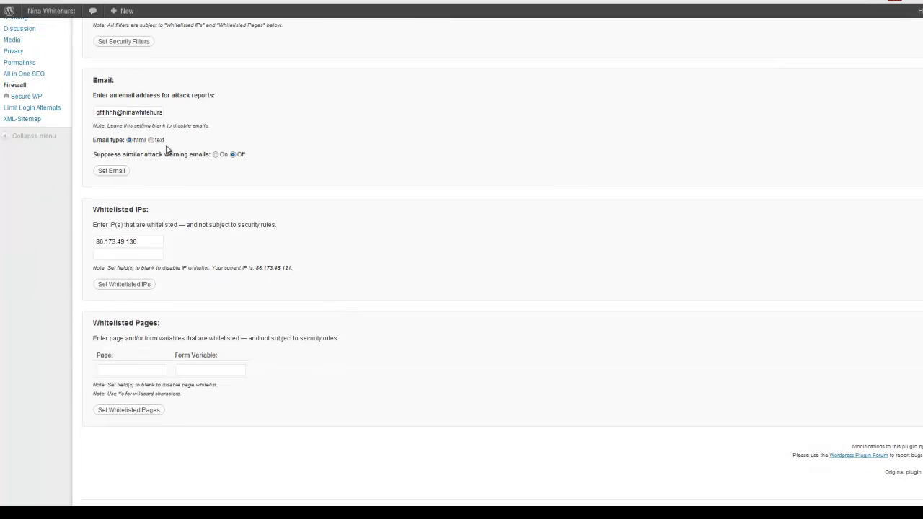
scroll(365, 163, up, 3)
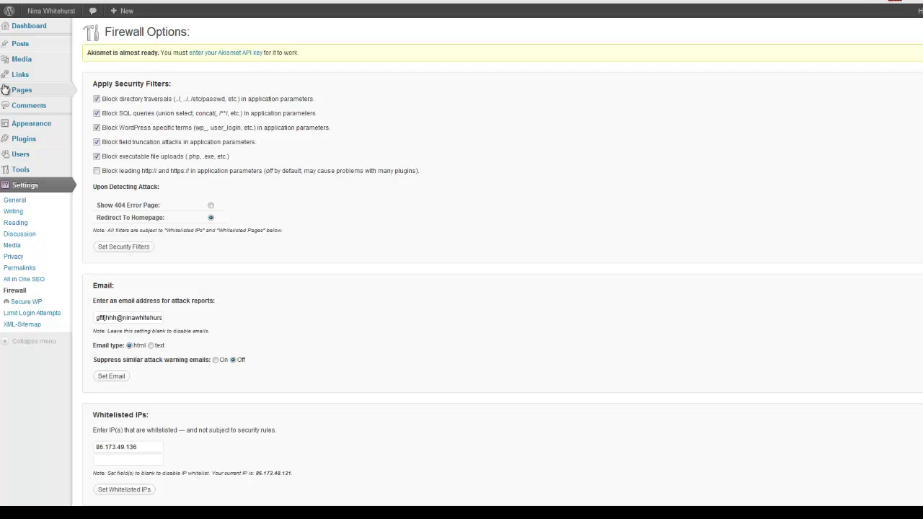
Return to the WordPress dashboard and highlight the three security plugin names in the Notepad list to review them
click(29, 26)
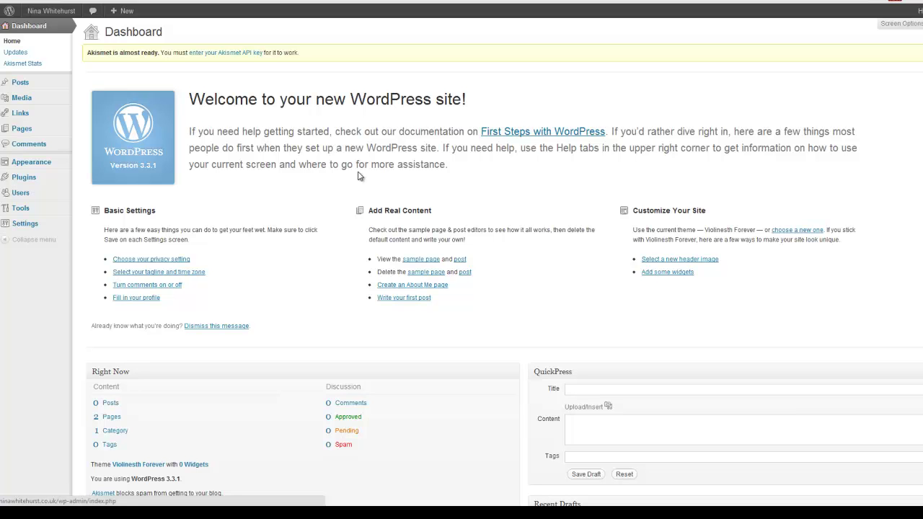
key(alt+Tab)
drag(758, 89, 505, 98)
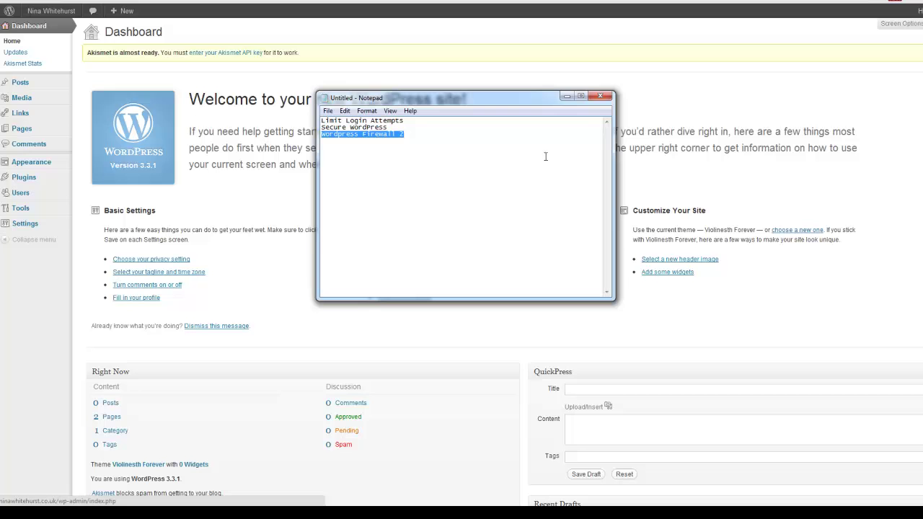
click(545, 154)
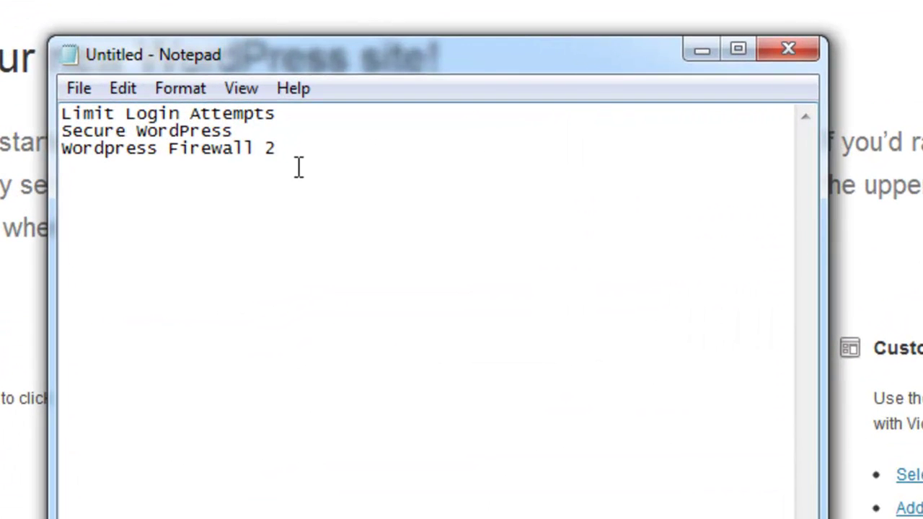
drag(290, 150, 55, 114)
click(148, 212)
click(277, 150)
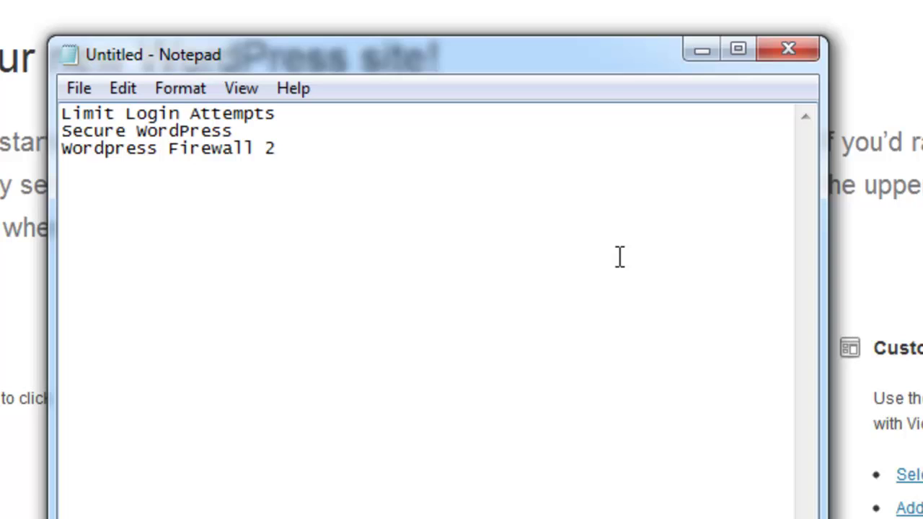